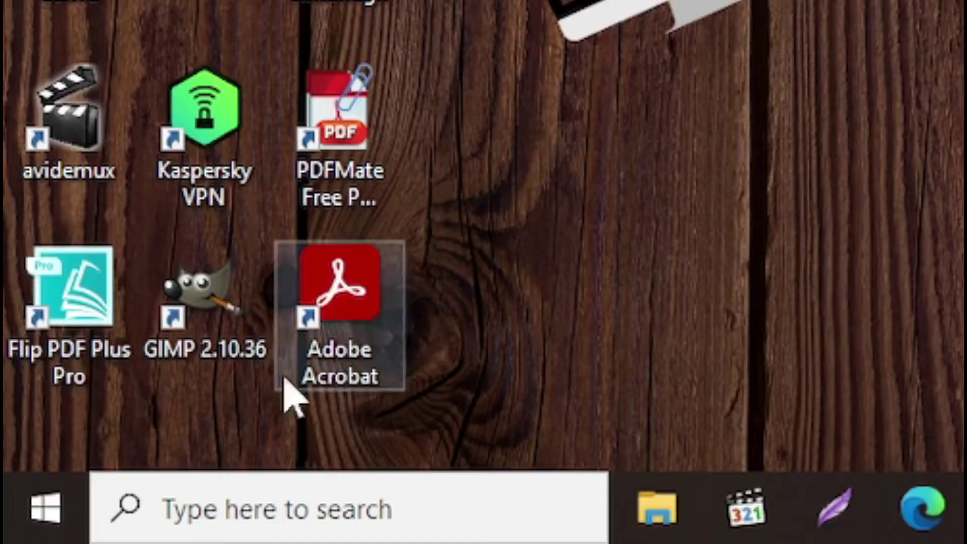
# Open the Virus & threat protection settings of Windows Security from the Update & Security section of Windows Settings.
pyautogui.click(34, 518)
pyautogui.moveTo(43, 363)
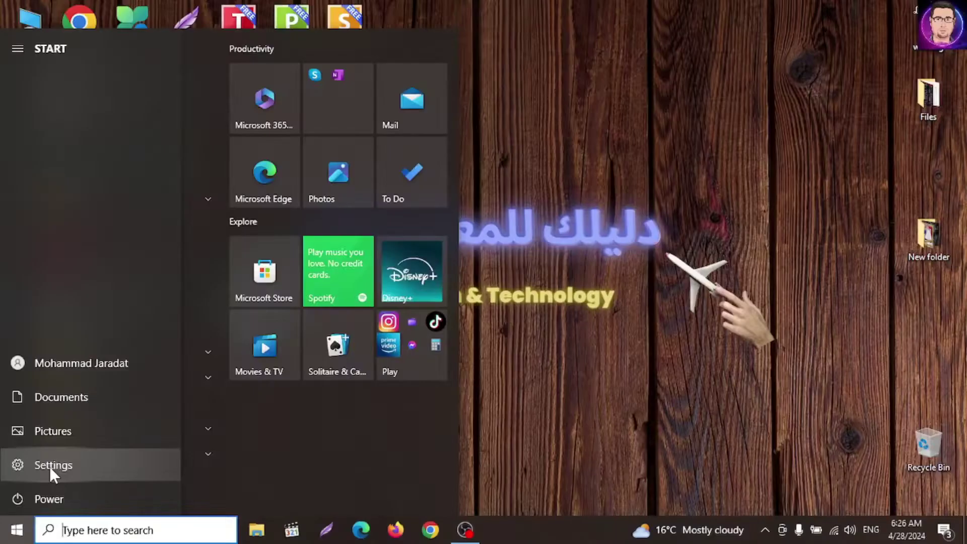
pyautogui.click(50, 465)
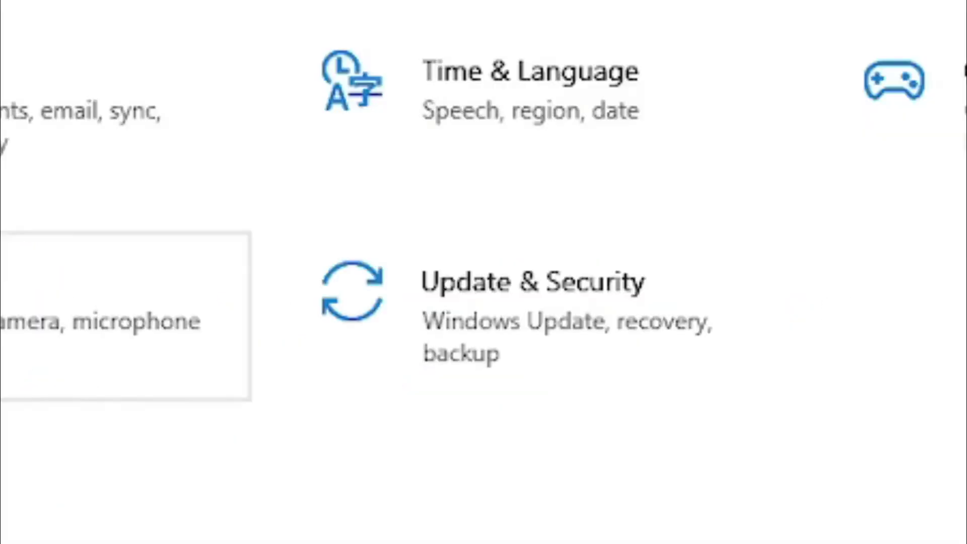
pyautogui.click(534, 343)
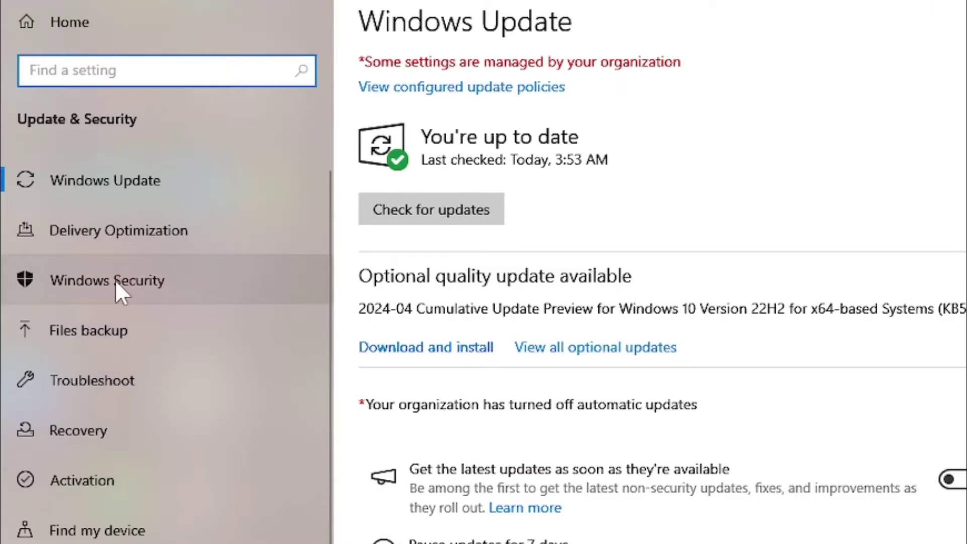
pyautogui.click(121, 282)
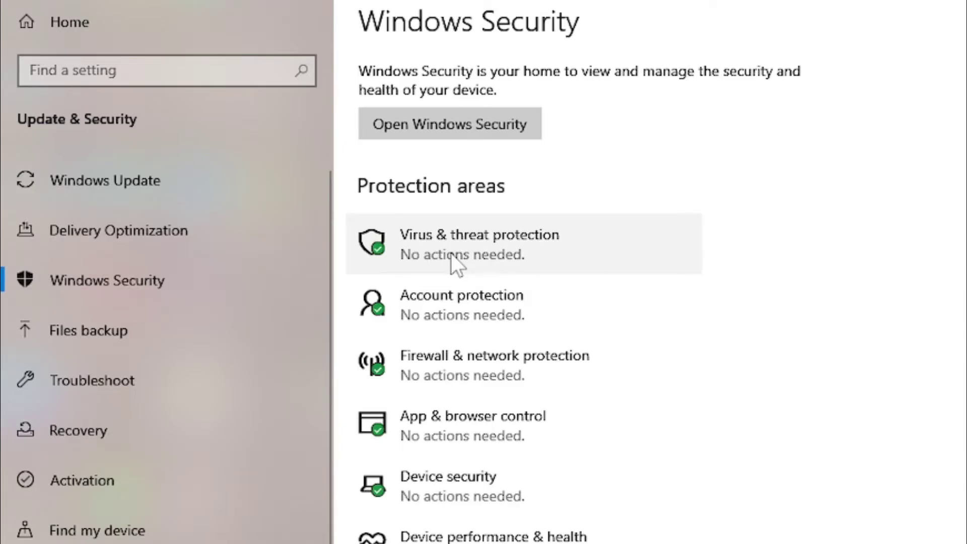
pyautogui.click(457, 252)
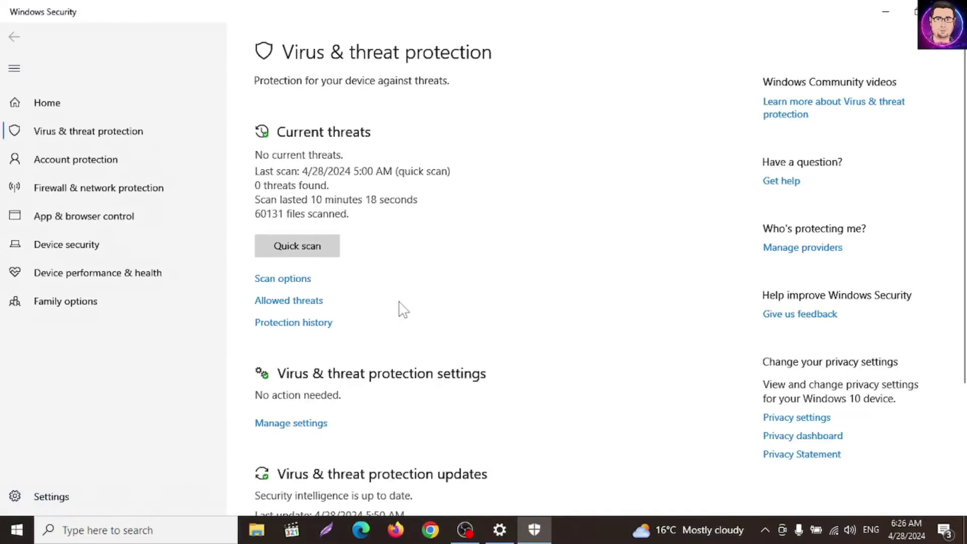
pyautogui.scroll(-3, 403, 309)
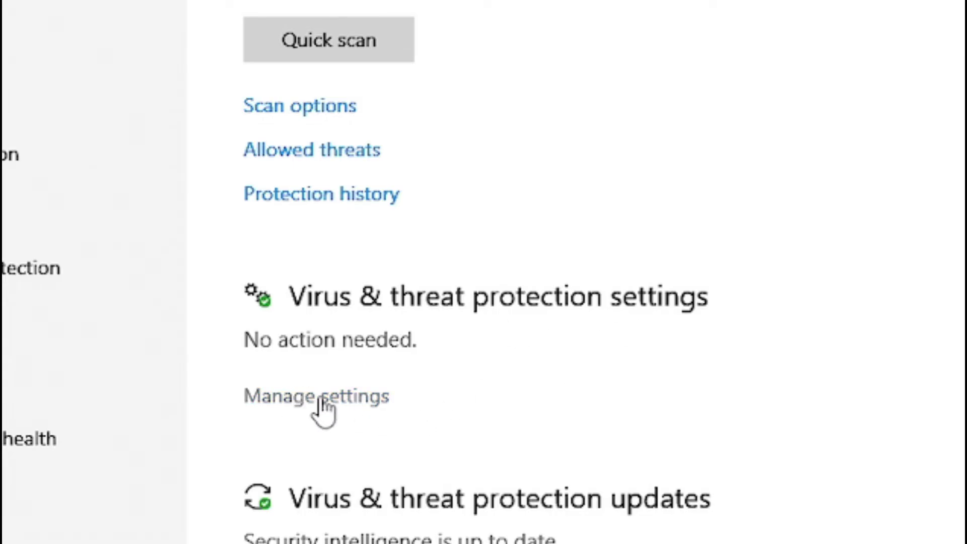
pyautogui.click(322, 405)
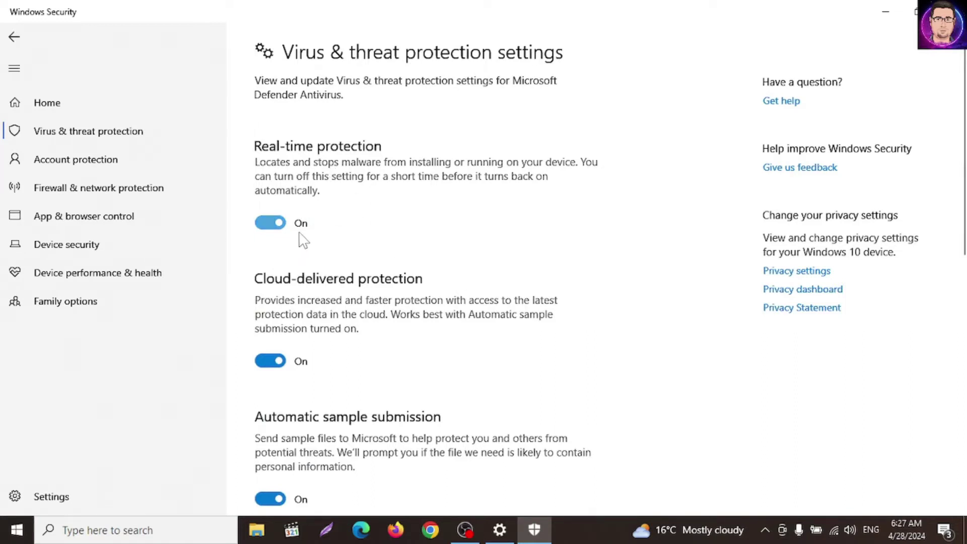
# Turn off Real-time protection, Cloud-delivered protection, Automatic sample submission and Tamper Protection, and close the security and settings windows.
pyautogui.click(272, 227)
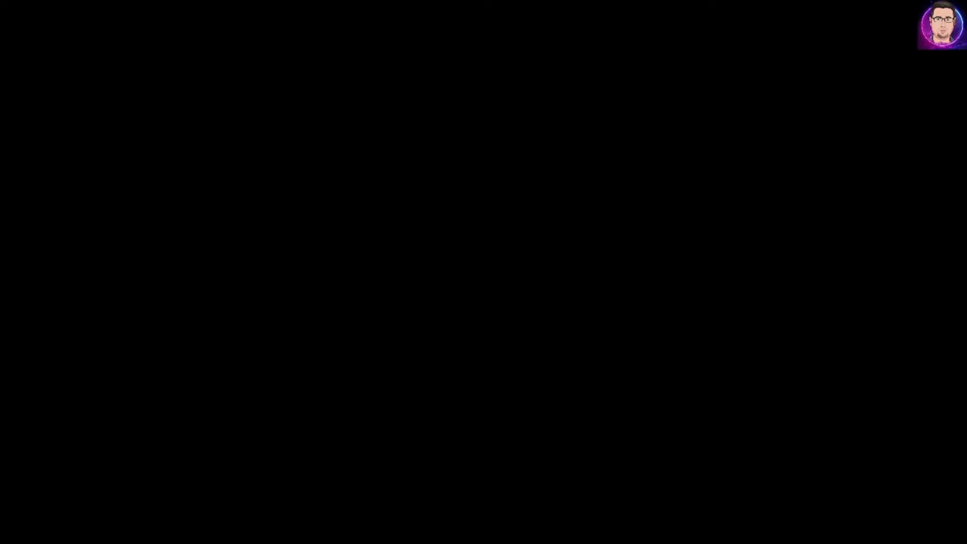
pyautogui.scroll(-4, 271, 363)
pyautogui.click(268, 323)
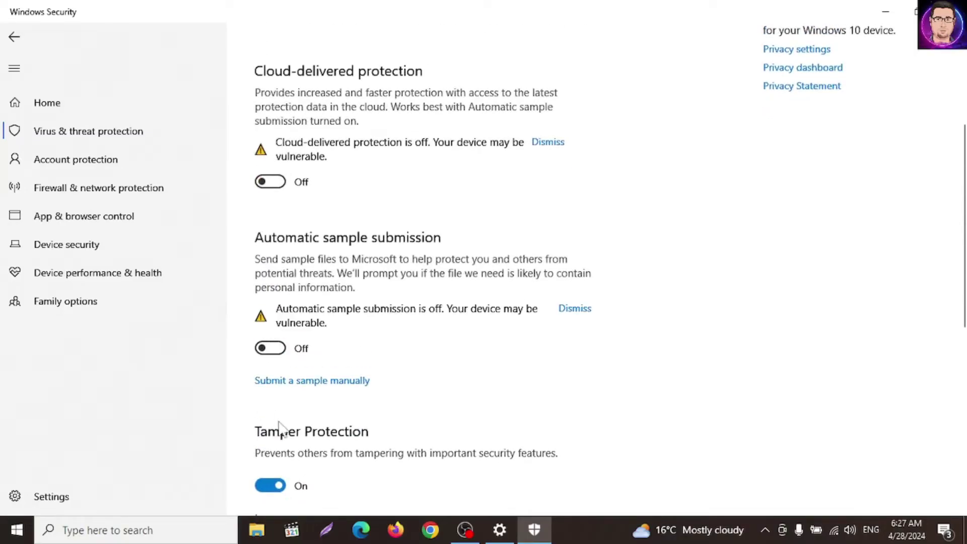
pyautogui.click(266, 485)
pyautogui.scroll(-8, 388, 343)
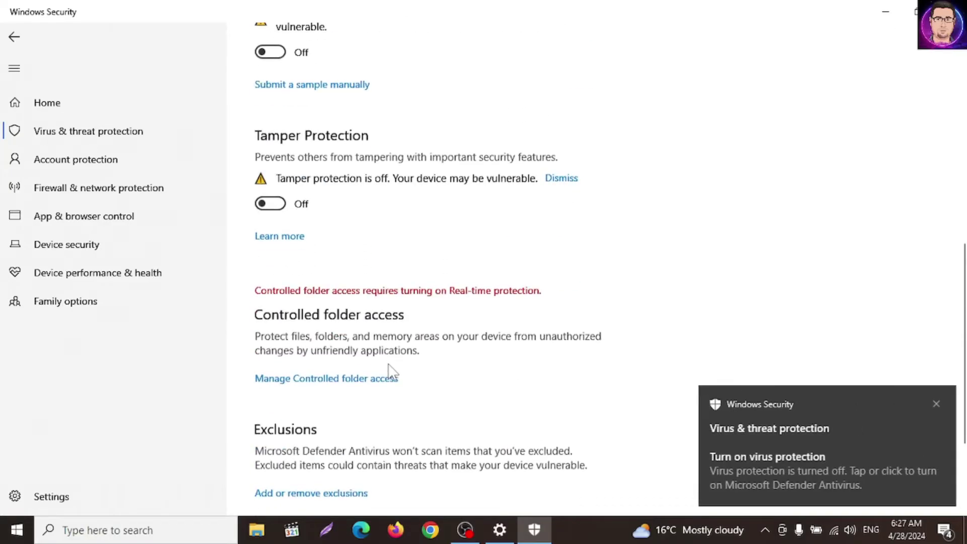
pyautogui.scroll(10, 371, 374)
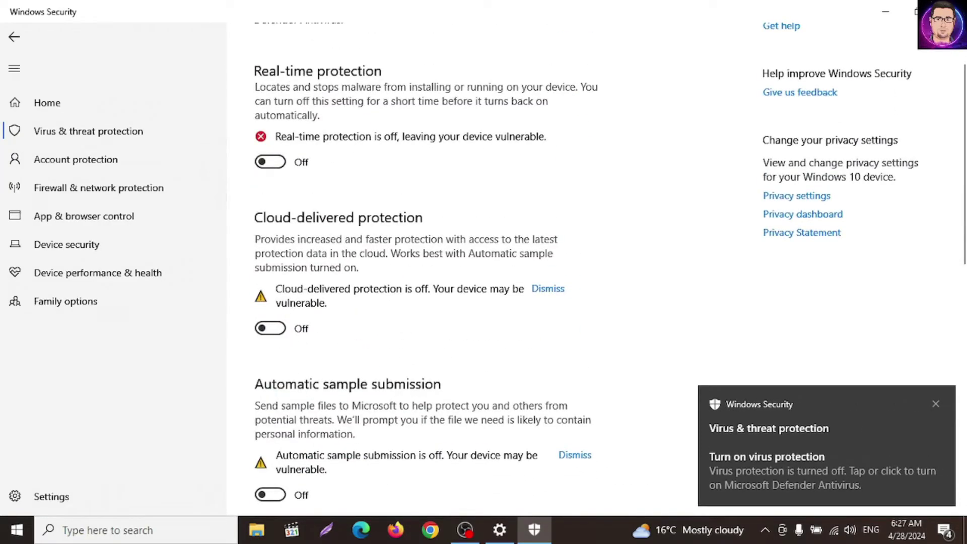
pyautogui.hotkey('alt', 'F4')
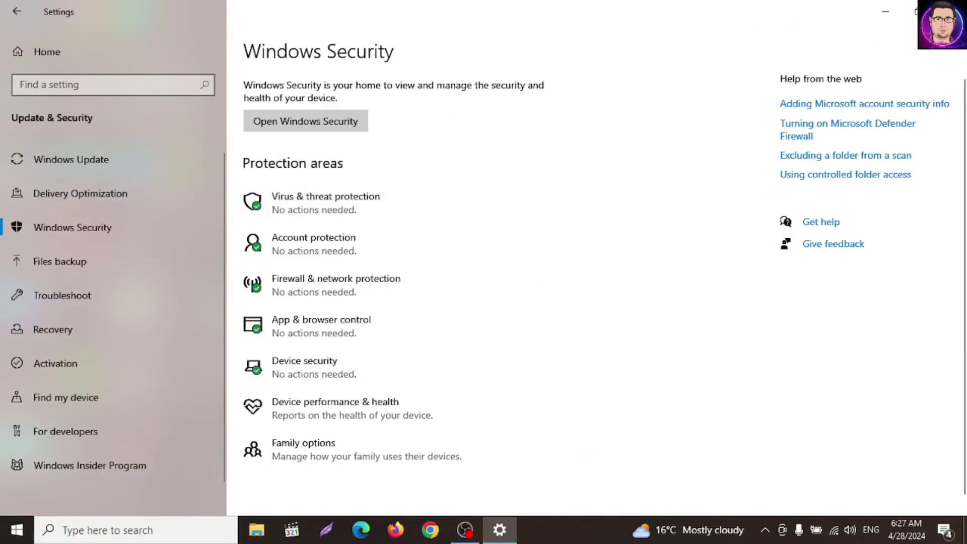
pyautogui.hotkey('alt', 'F4')
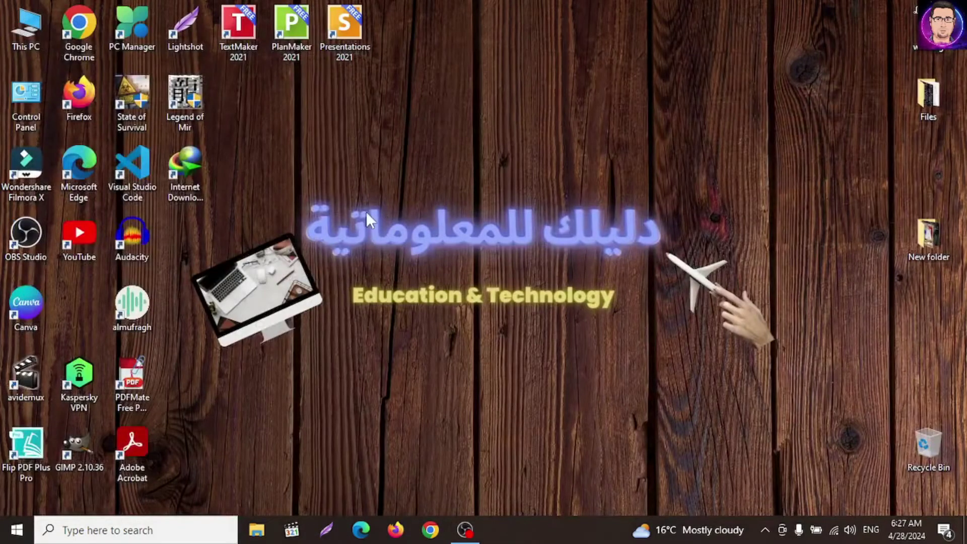
# Search Windows for "task" and open Task Scheduler.
pyautogui.click(147, 531)
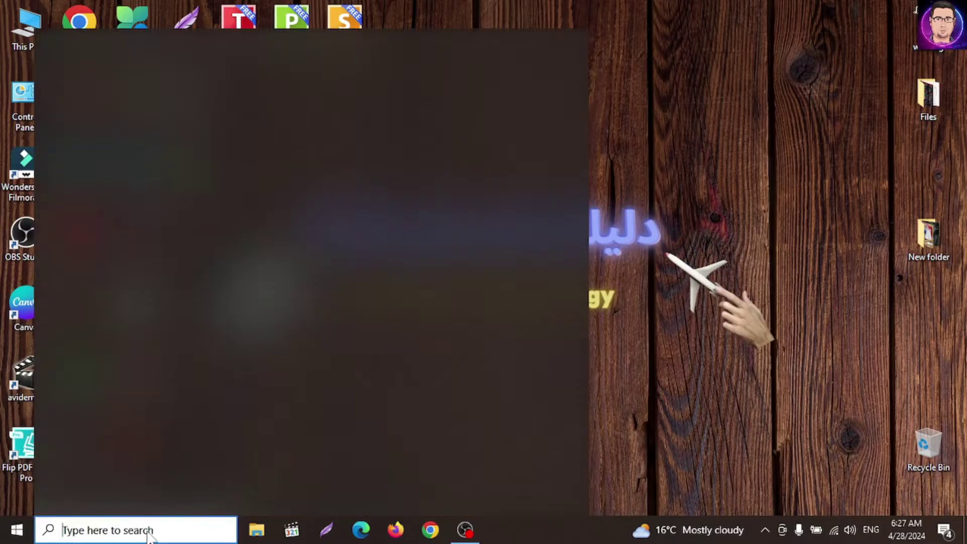
pyautogui.write('task')
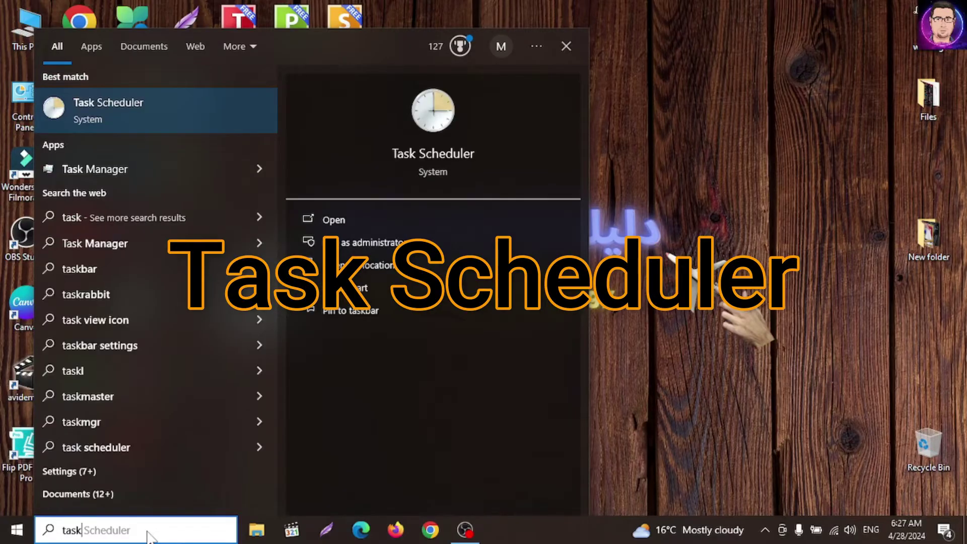
pyautogui.click(122, 116)
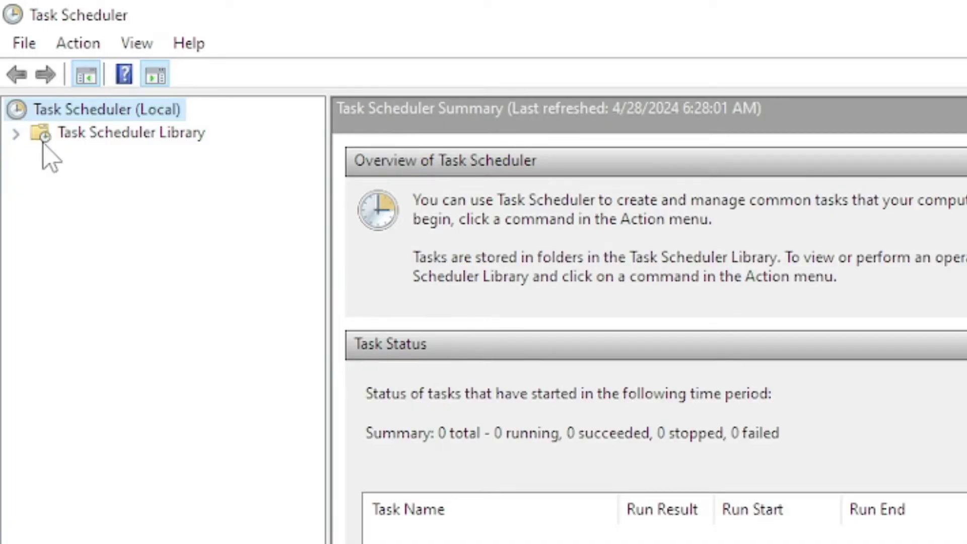
# Open the Windows Defender task folder under Microsoft > Windows in the Task Scheduler Library.
pyautogui.click(17, 134)
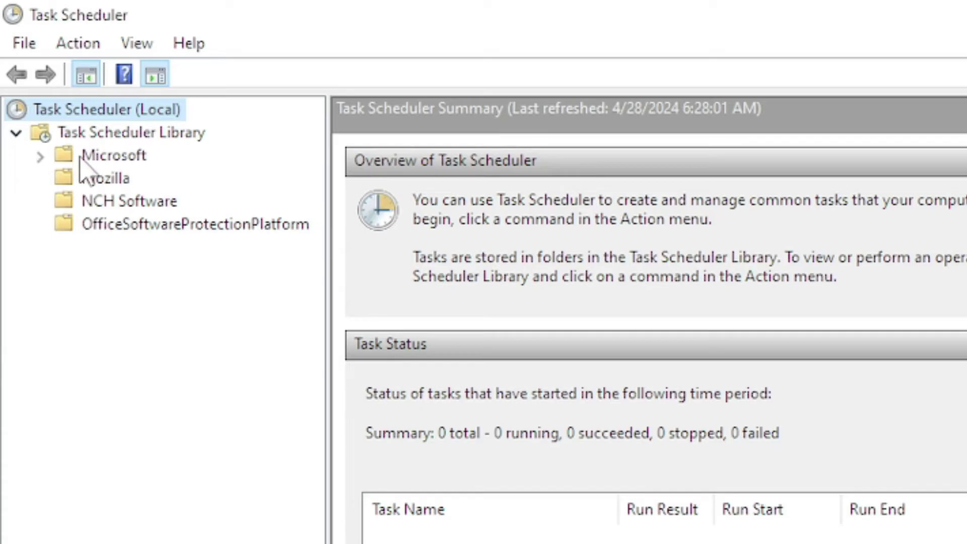
pyautogui.click(40, 157)
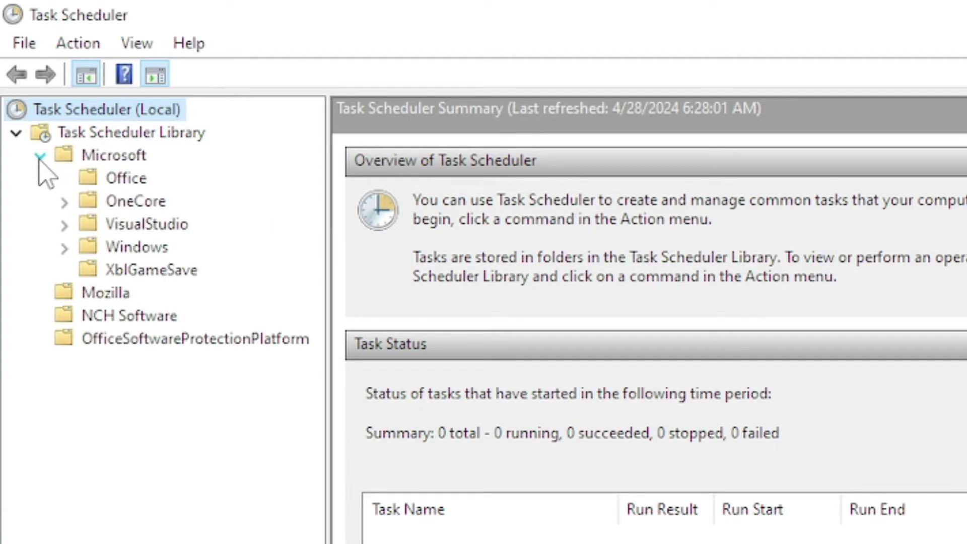
pyautogui.click(63, 247)
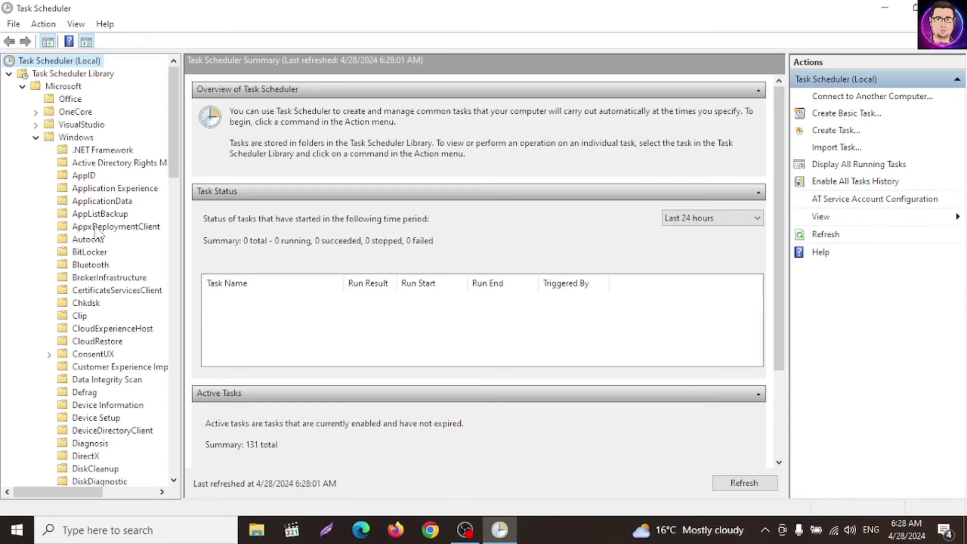
pyautogui.scroll(-15, 98, 233)
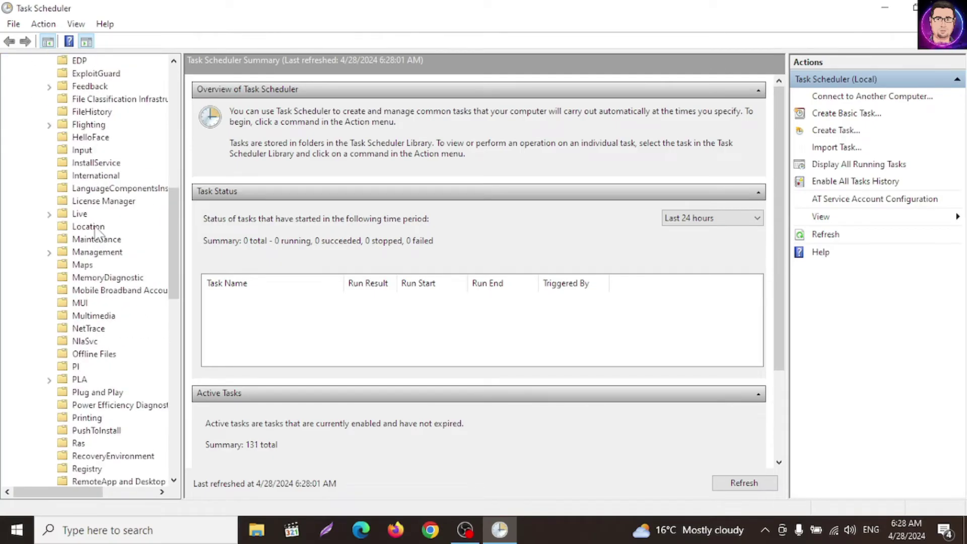
pyautogui.scroll(-8, 97, 233)
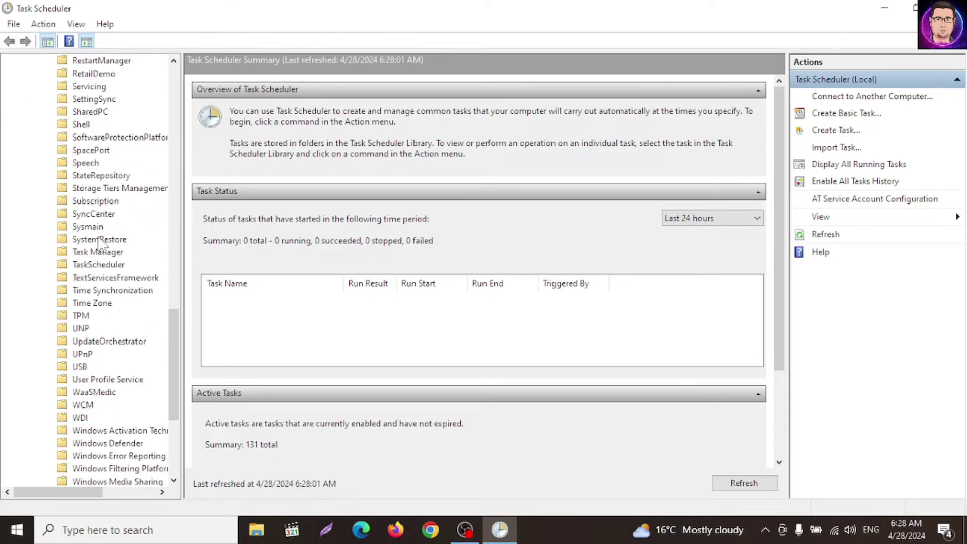
pyautogui.scroll(-3, 126, 294)
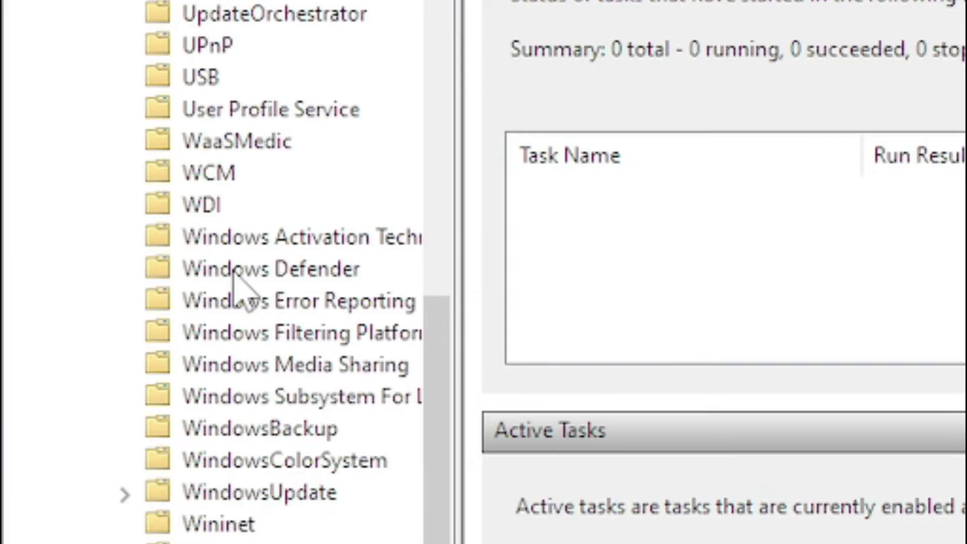
pyautogui.click(94, 329)
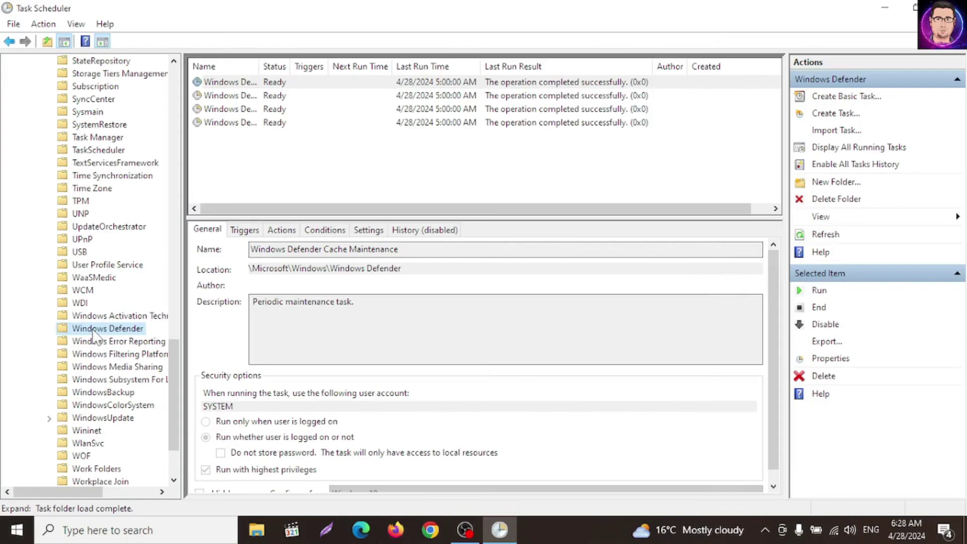
# Widen the task Name column and disable the Windows Defender Cache Maintenance, Cleanup, Scheduled Scan and Verification tasks.
pyautogui.moveTo(259, 66); pyautogui.dragTo(395, 79)
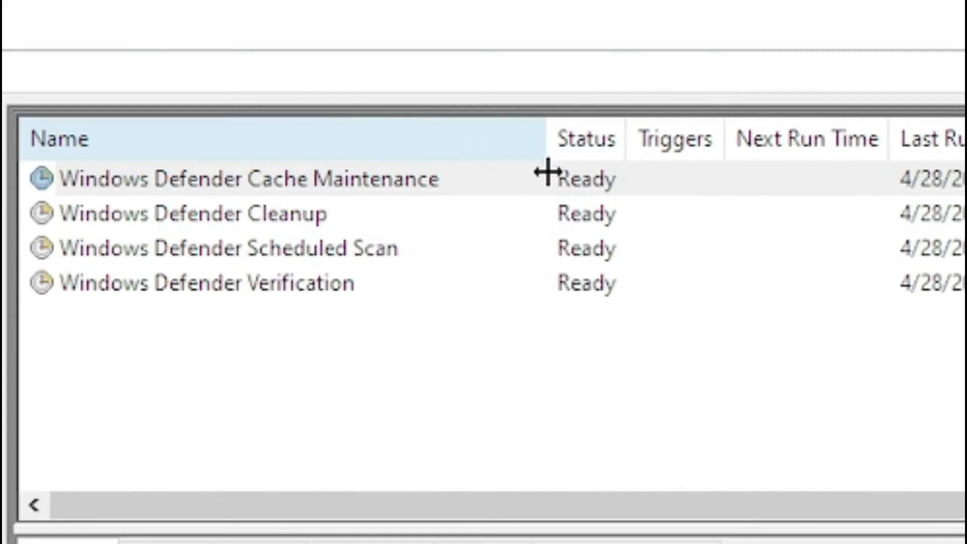
pyautogui.click(548, 172)
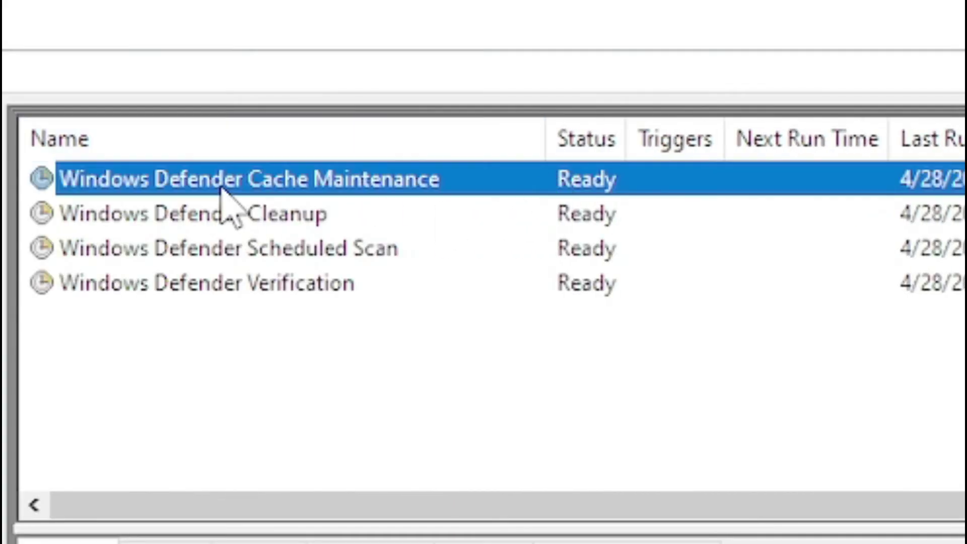
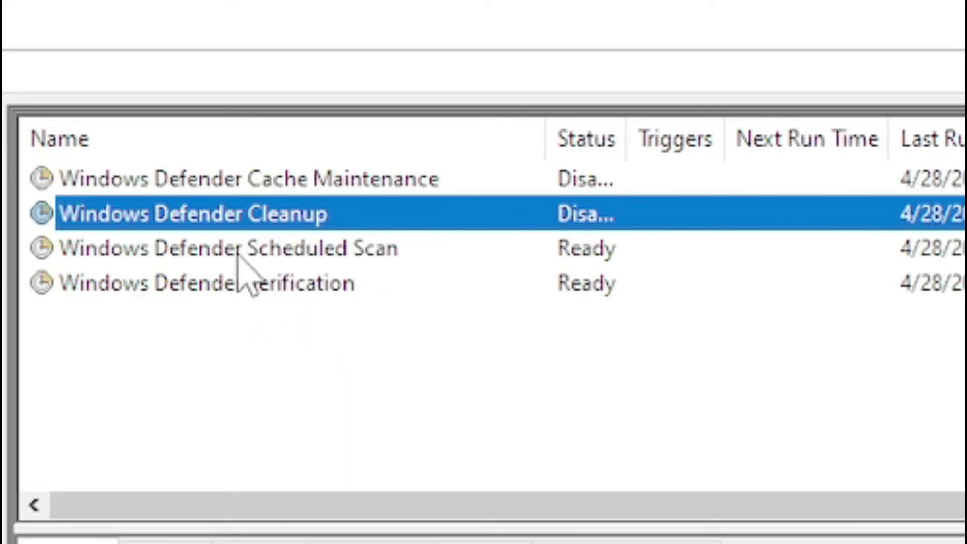
pyautogui.rightClick(243, 250)
pyautogui.click(316, 356)
pyautogui.rightClick(213, 281)
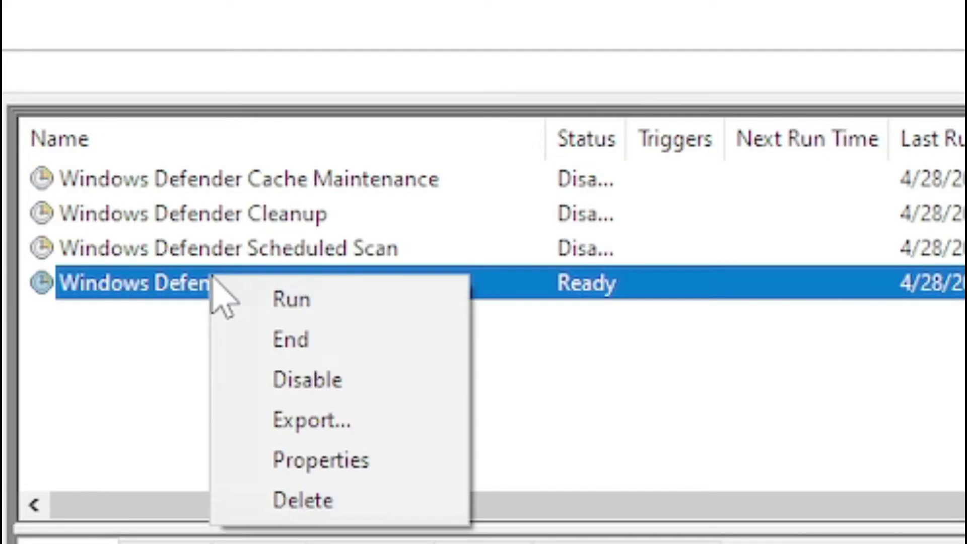
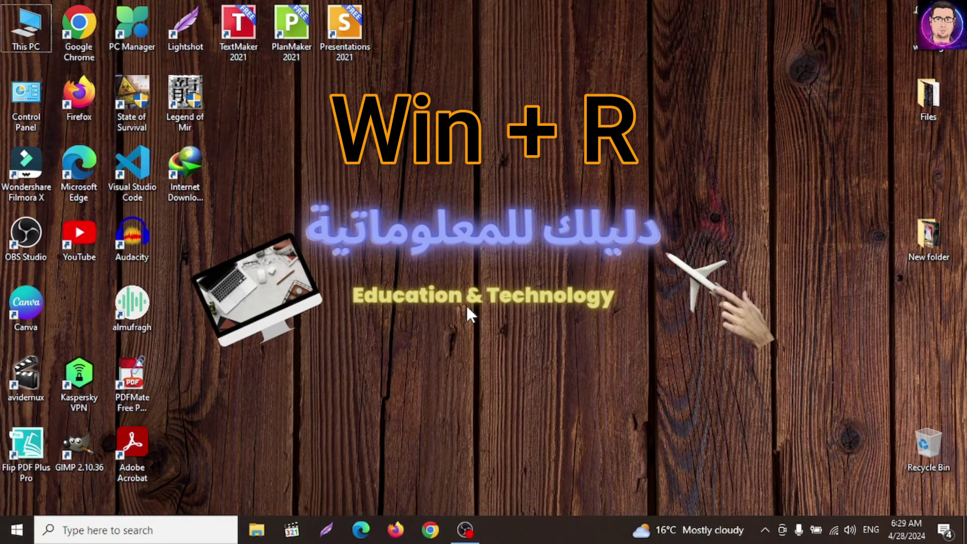
# Run gpedit.msc to open the Local Group Policy Editor and maximize its window.
pyautogui.press('super+r')
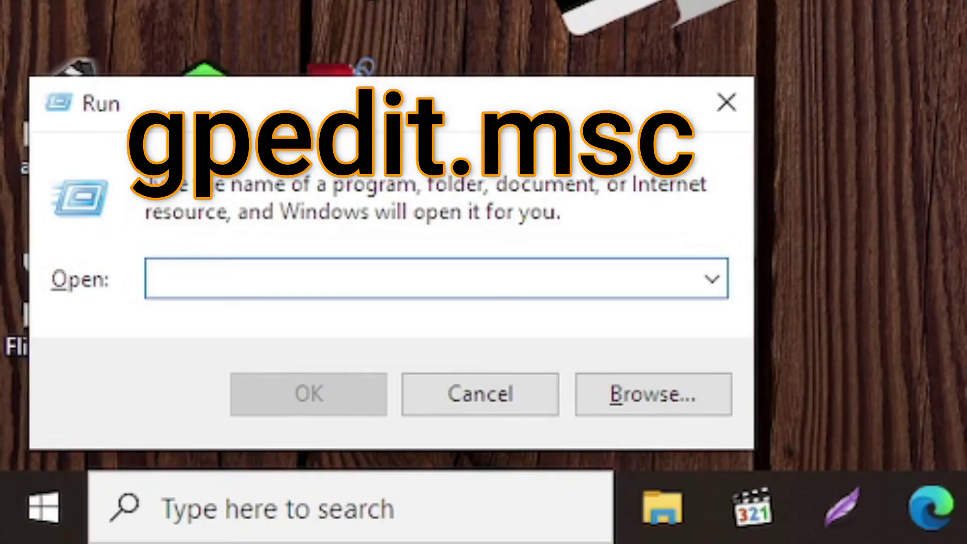
pyautogui.write('gpedit')
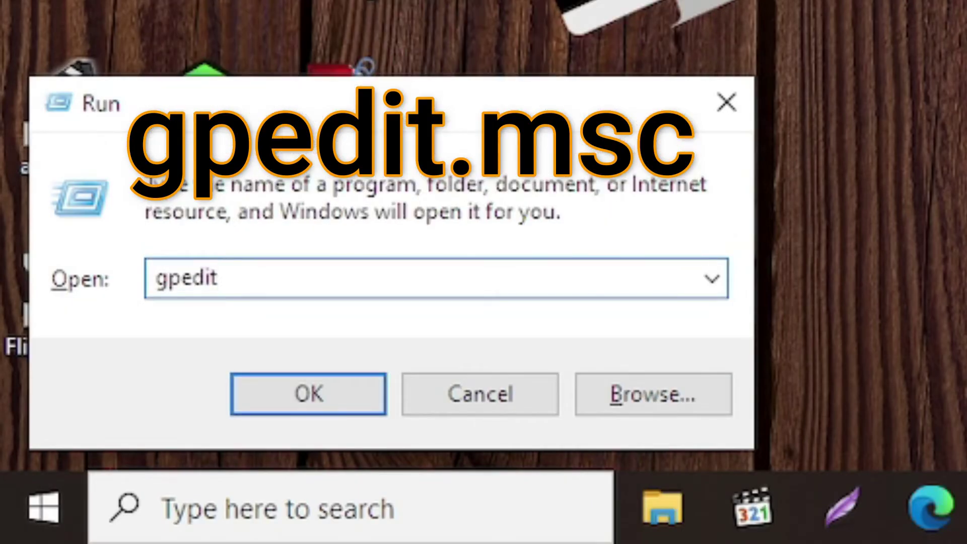
pyautogui.write('.msc')
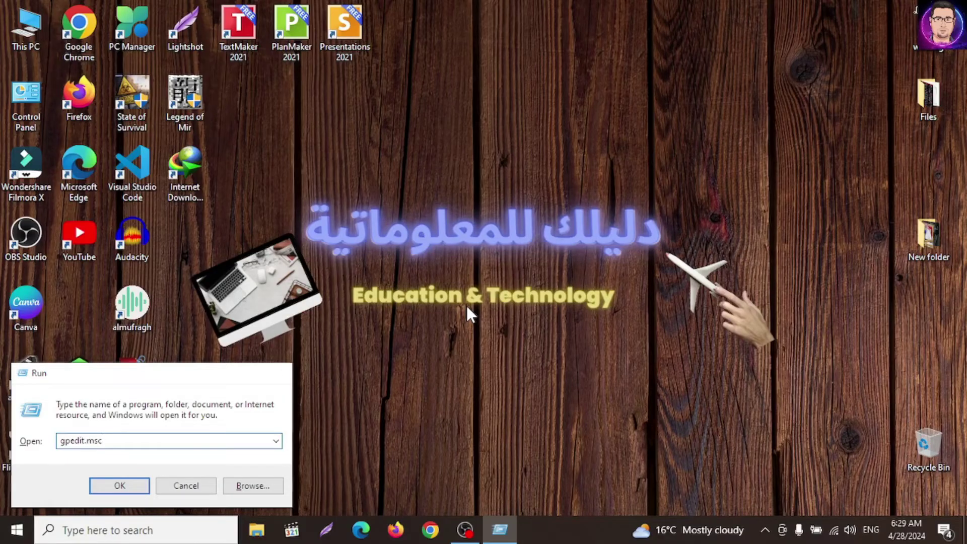
pyautogui.press('Return')
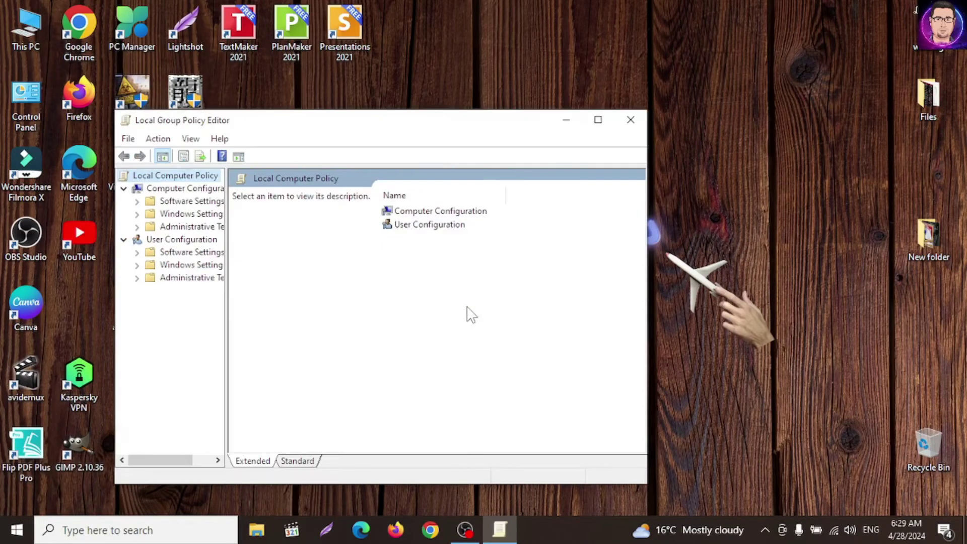
pyautogui.click(599, 120)
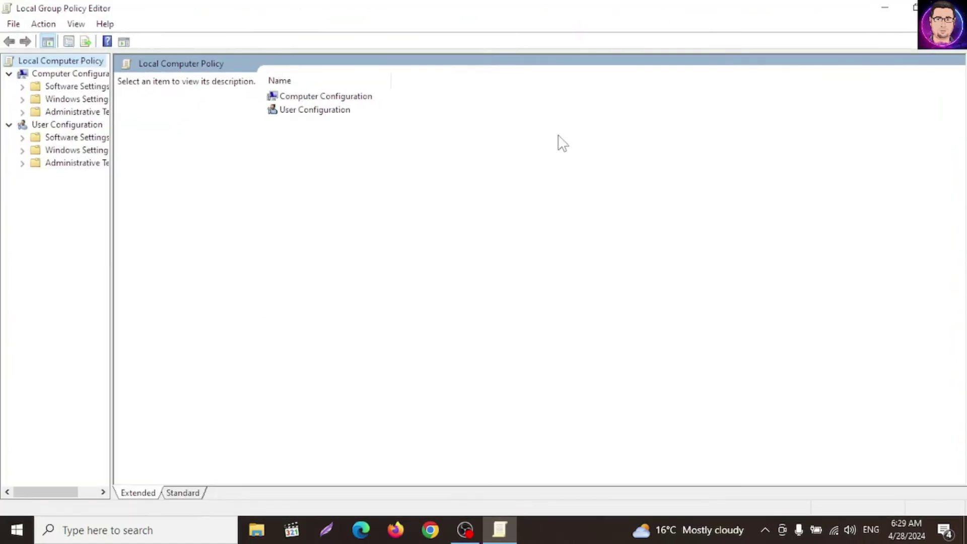
# Widen the policy tree and open Windows Components under Computer Configuration > Administrative Templates.
pyautogui.moveTo(110, 208); pyautogui.dragTo(197, 207)
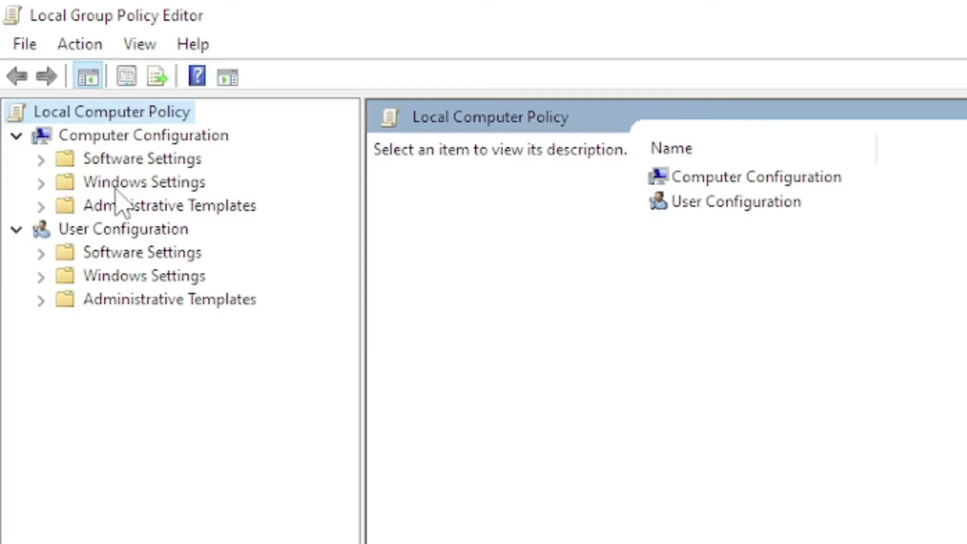
pyautogui.click(177, 141)
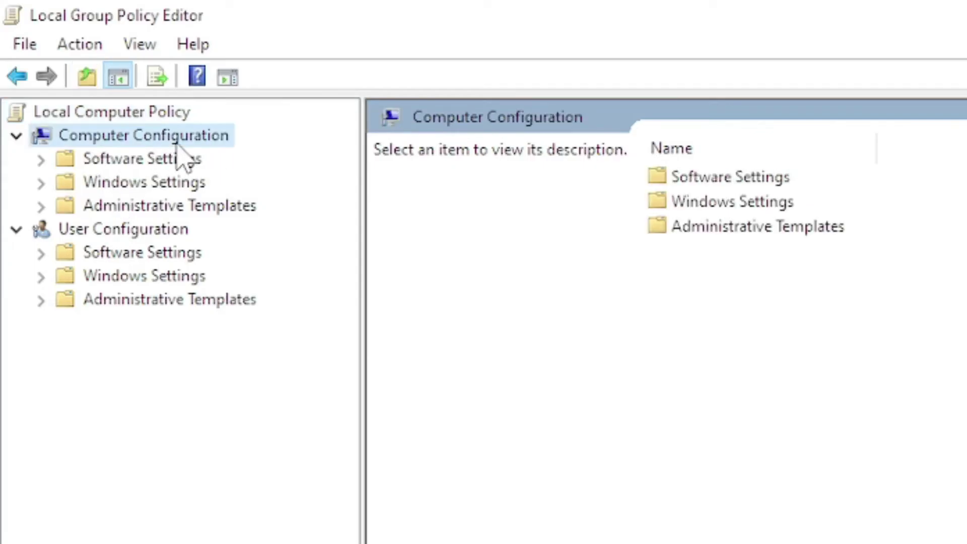
pyautogui.click(124, 209)
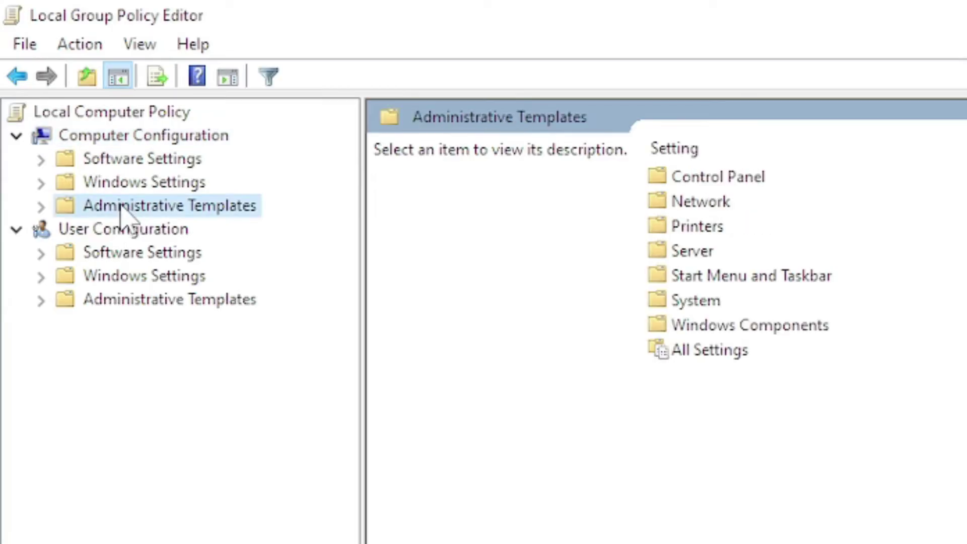
pyautogui.click(741, 327)
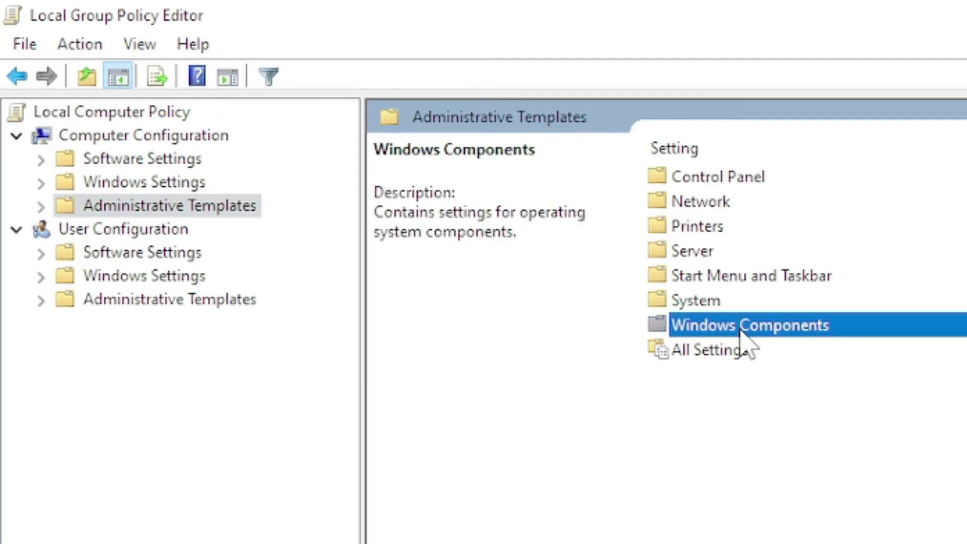
pyautogui.doubleClick(741, 328)
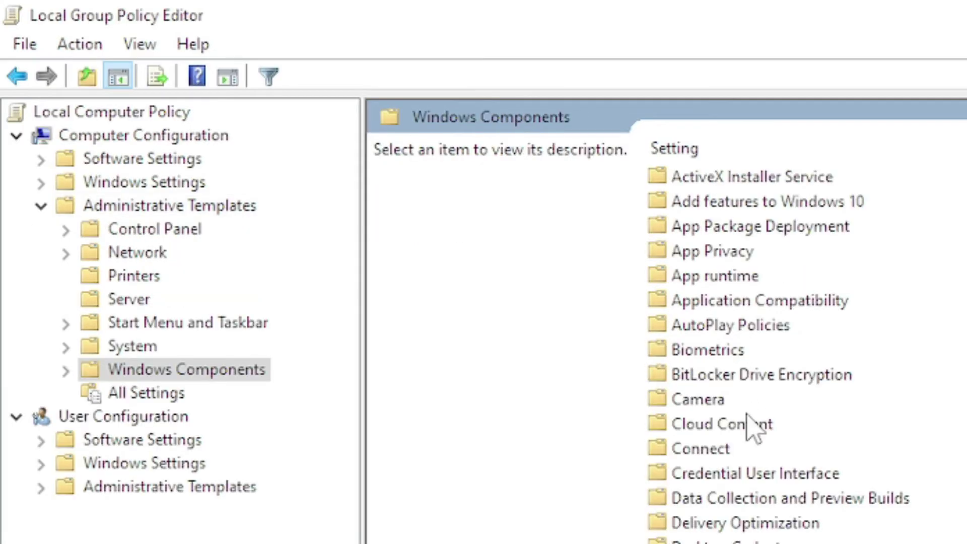
# Open the Real-time Protection policy folder under Microsoft Defender Antivirus in Windows Components.
pyautogui.scroll(-12, 754, 428)
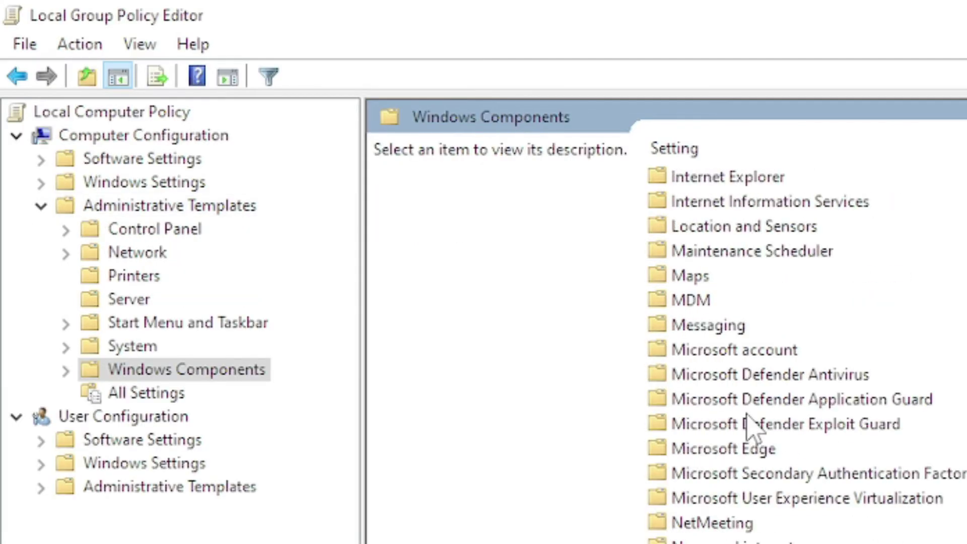
pyautogui.scroll(1, 751, 425)
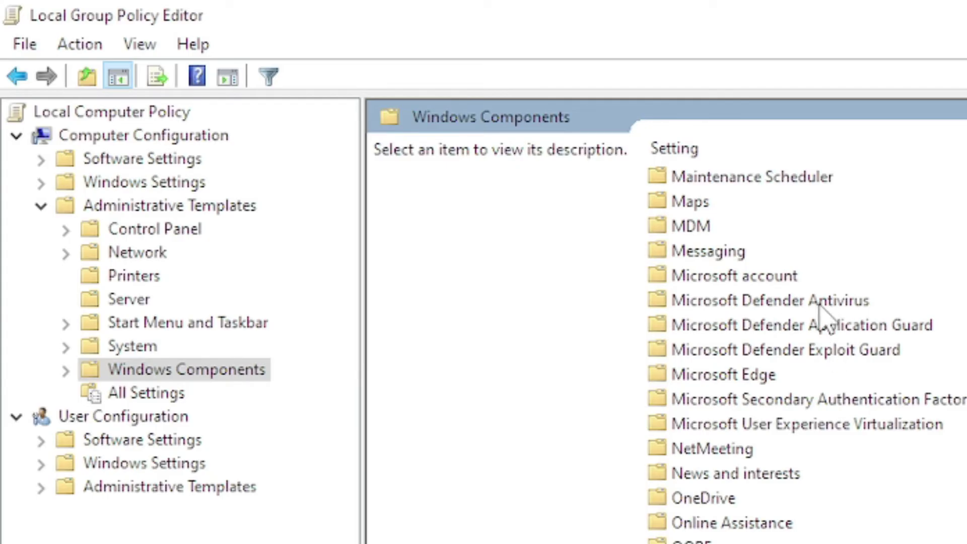
pyautogui.doubleClick(735, 302)
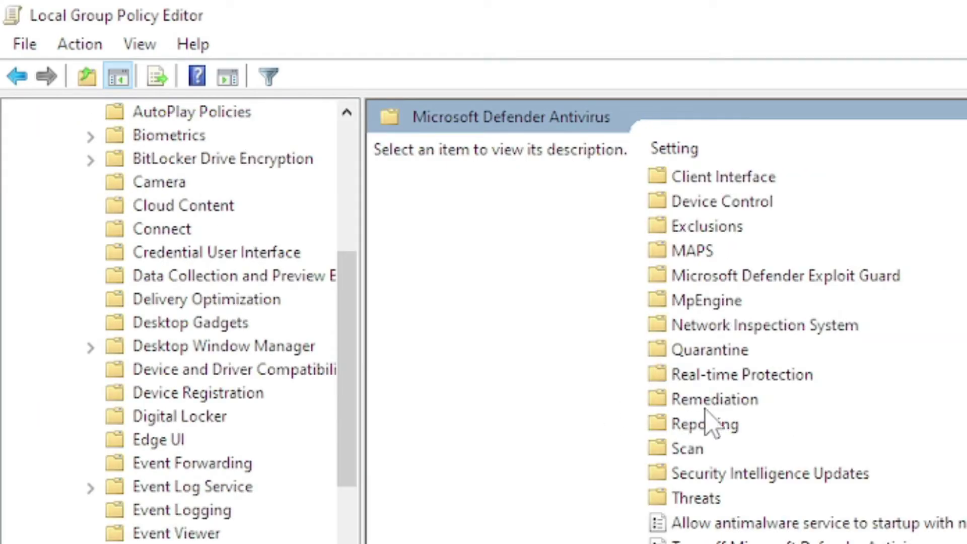
pyautogui.doubleClick(729, 377)
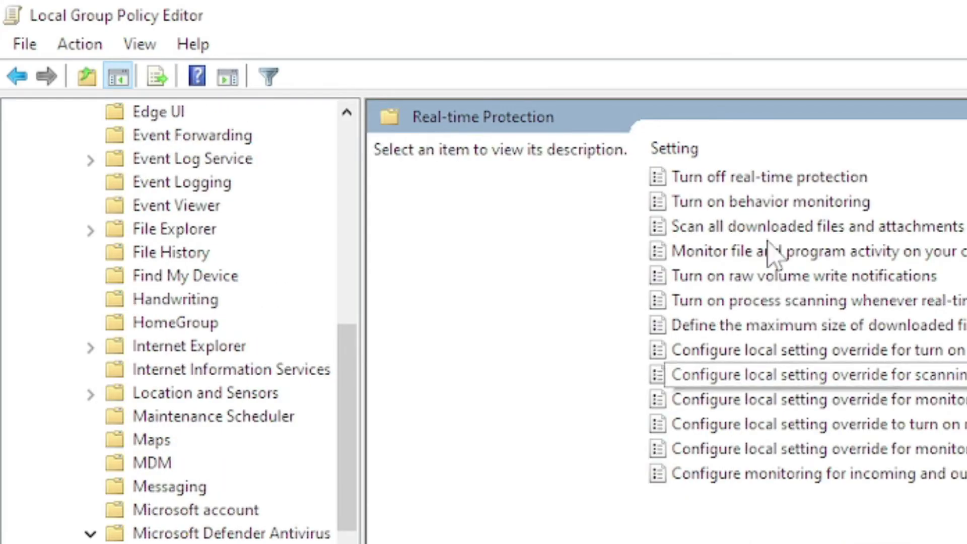
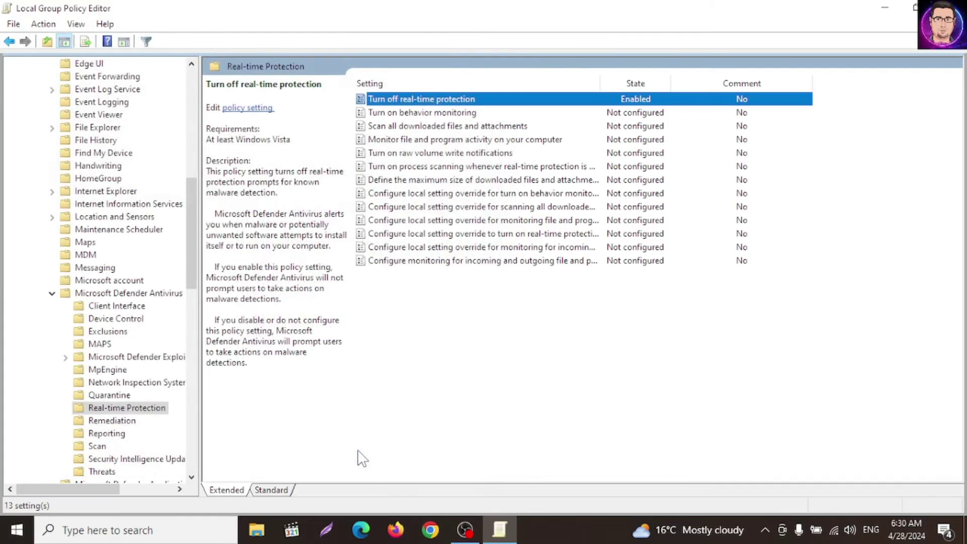
# In the Microsoft Defender Antivirus folder, set the Turn off Microsoft Defender Antivirus policy to Enabled and close the Local Group Policy Editor.
pyautogui.click(9, 42)
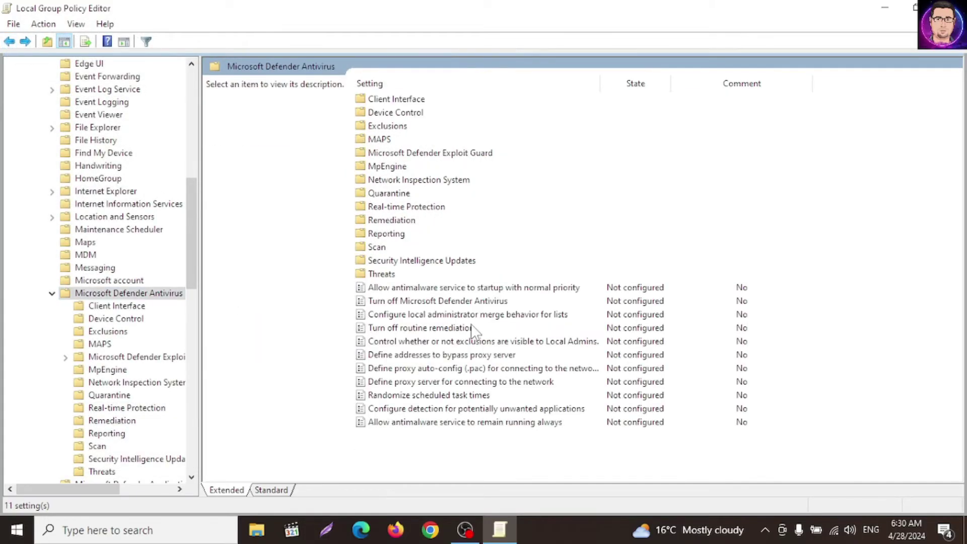
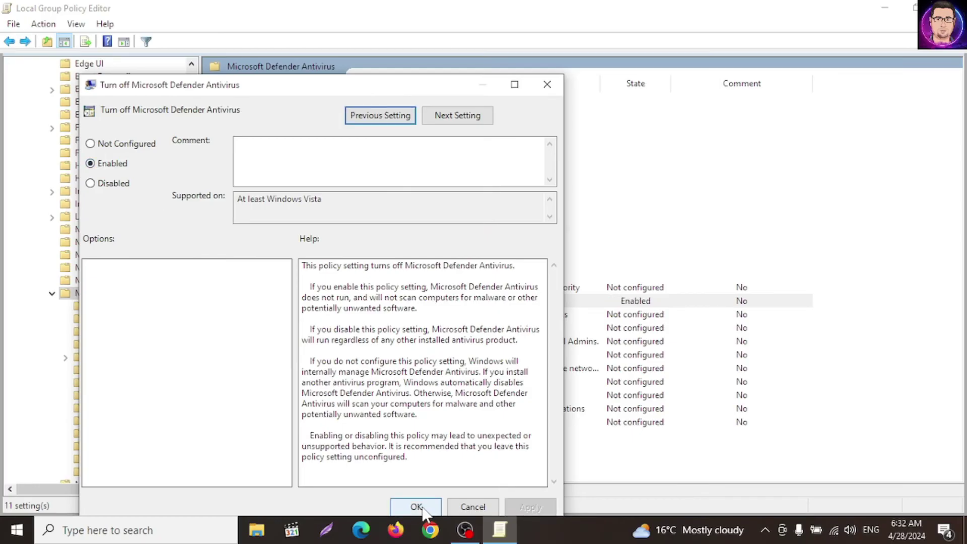
pyautogui.click(418, 507)
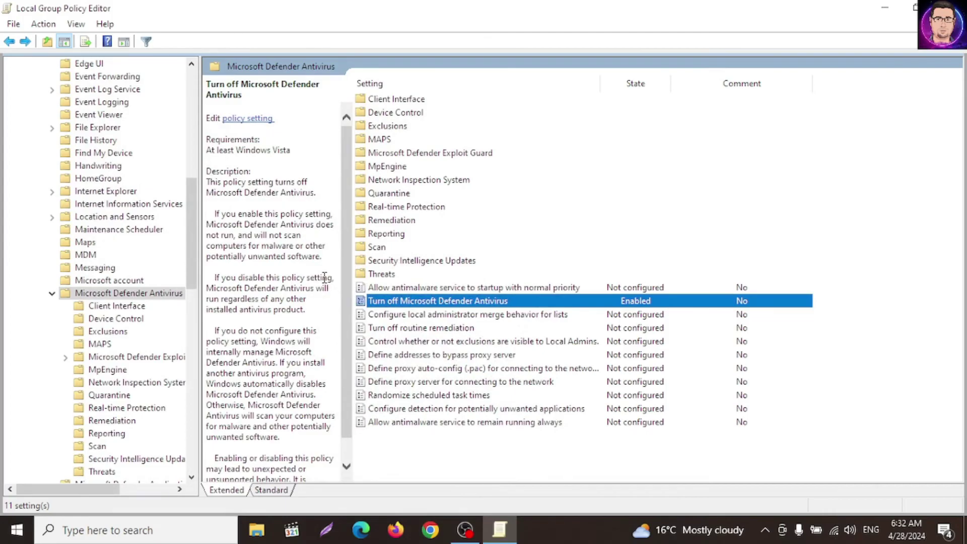
pyautogui.hotkey('alt', 'F4')
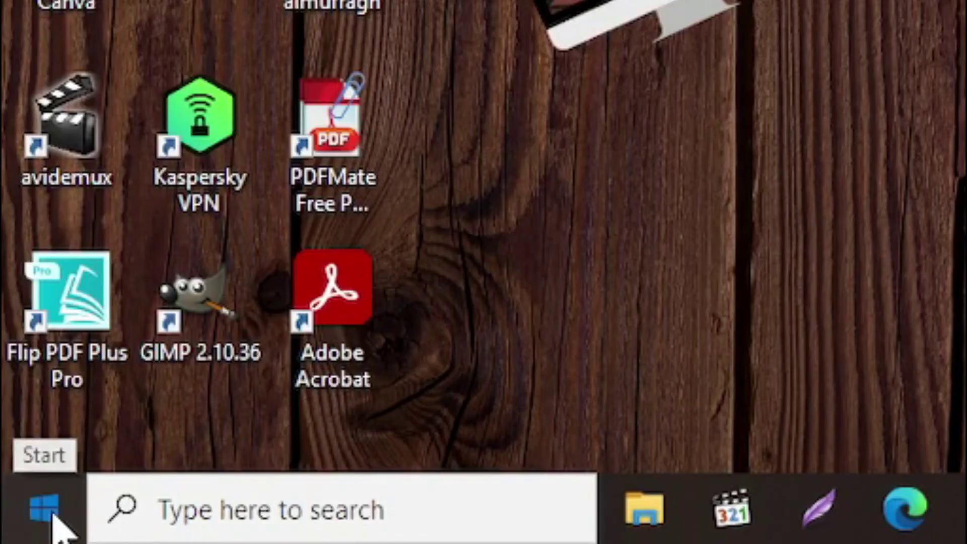
# Open Virus & threat protection through Windows Settings > Update & Security > Windows Security.
pyautogui.click(53, 524)
pyautogui.moveTo(44, 355)
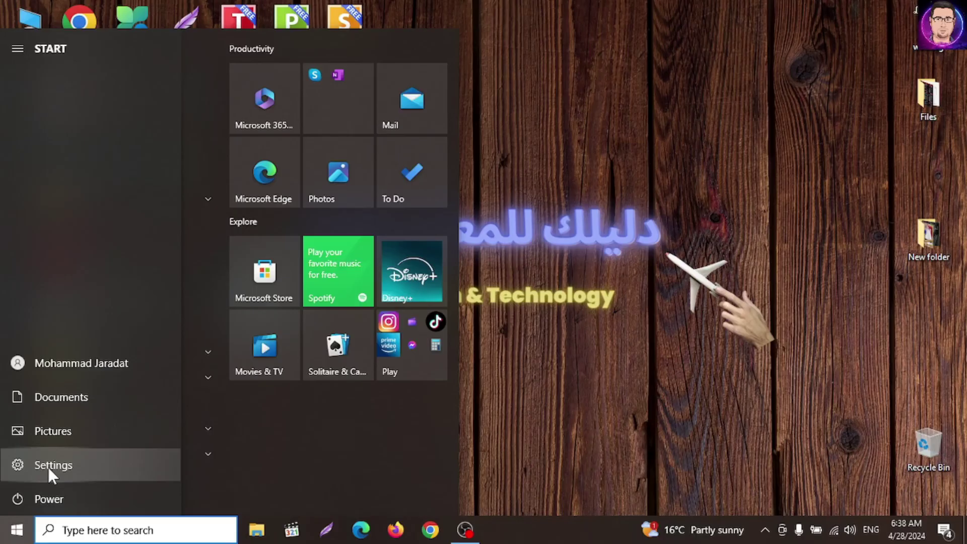
pyautogui.click(125, 358)
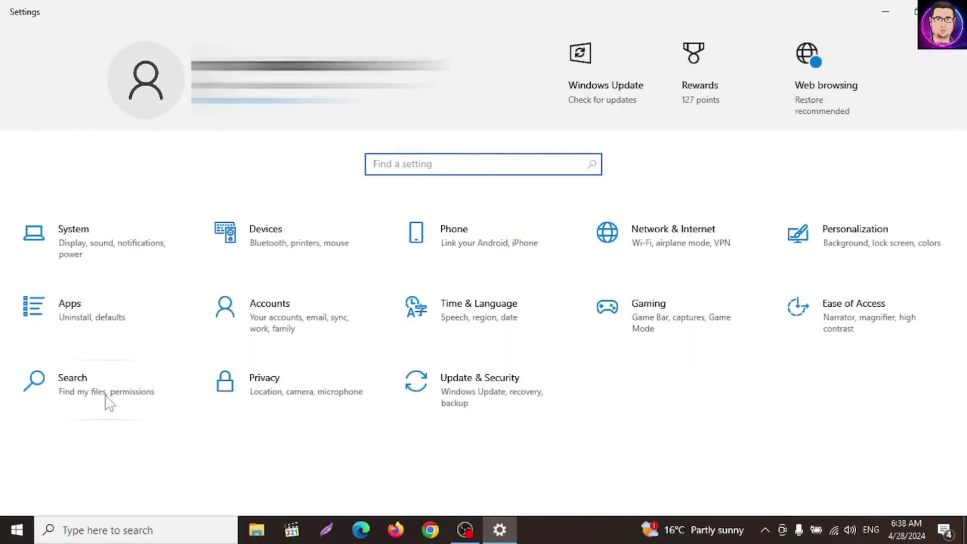
pyautogui.click(483, 396)
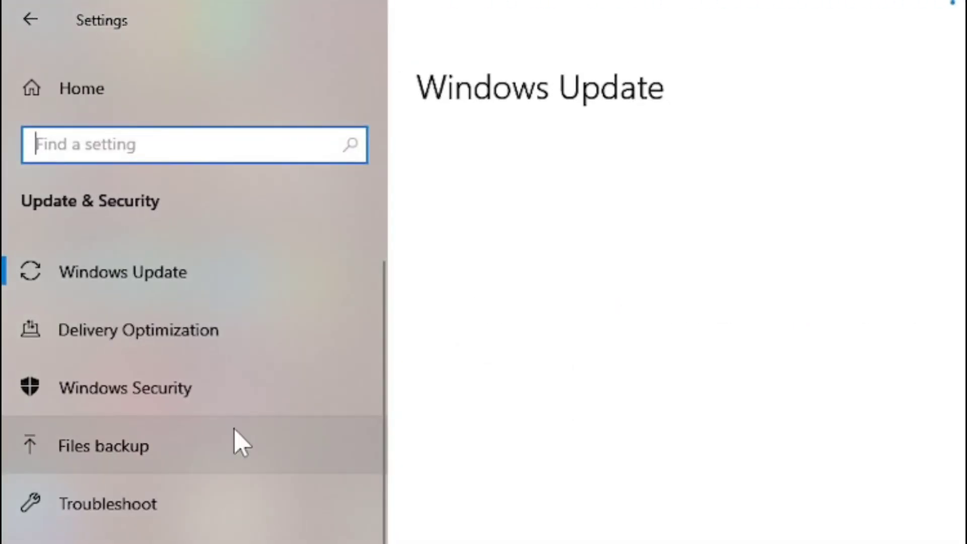
pyautogui.click(116, 392)
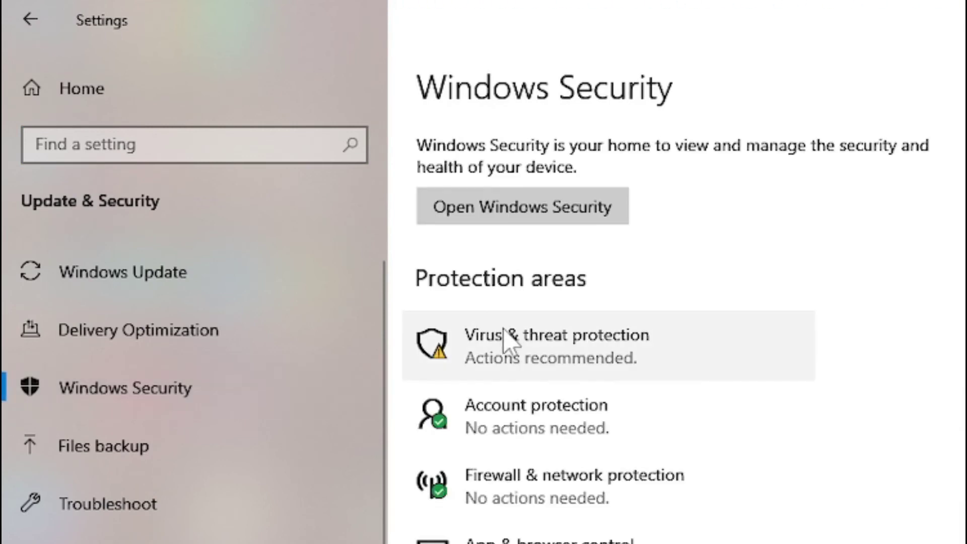
pyautogui.click(553, 359)
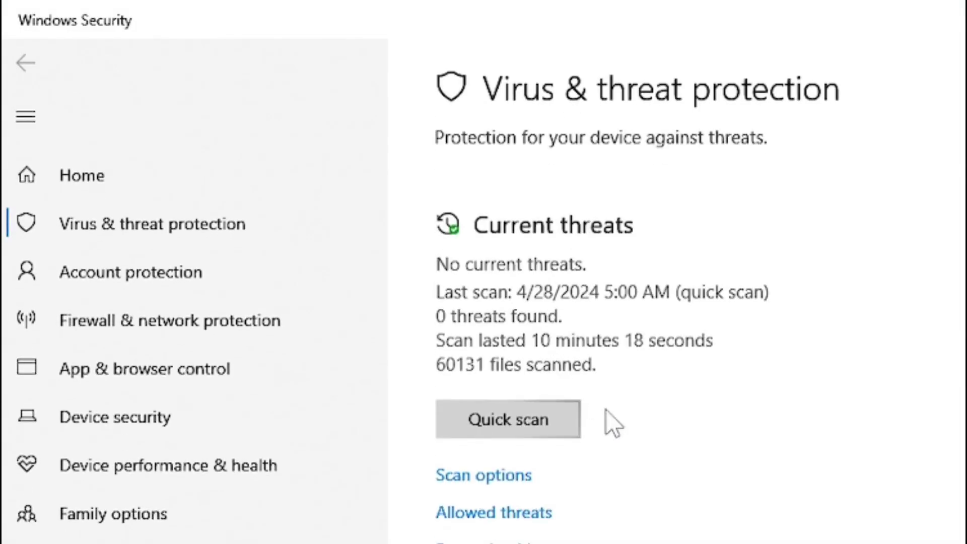
# Open the Virus & threat protection settings and check the real-time protection, cloud-delivered protection and automatic sample submission switches.
pyautogui.scroll(-5, 606, 409)
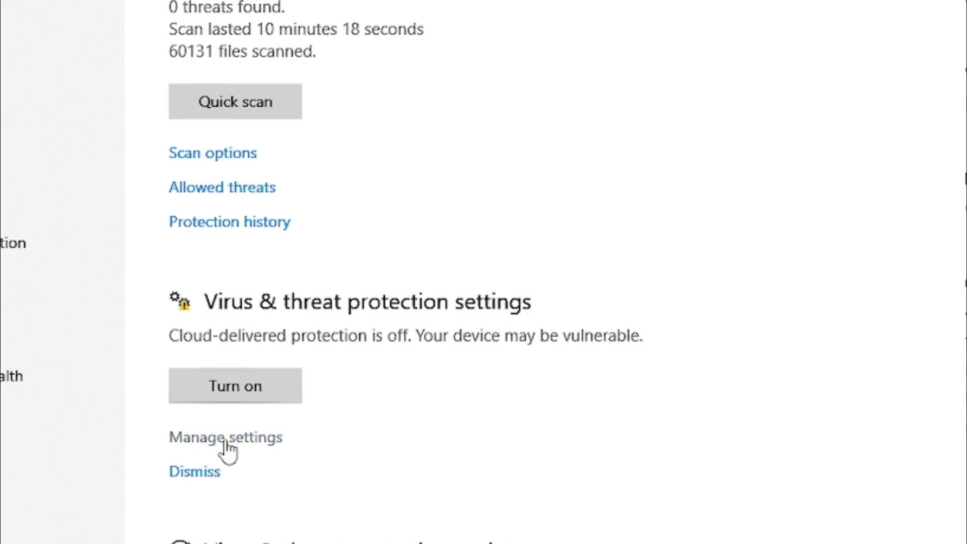
pyautogui.click(226, 440)
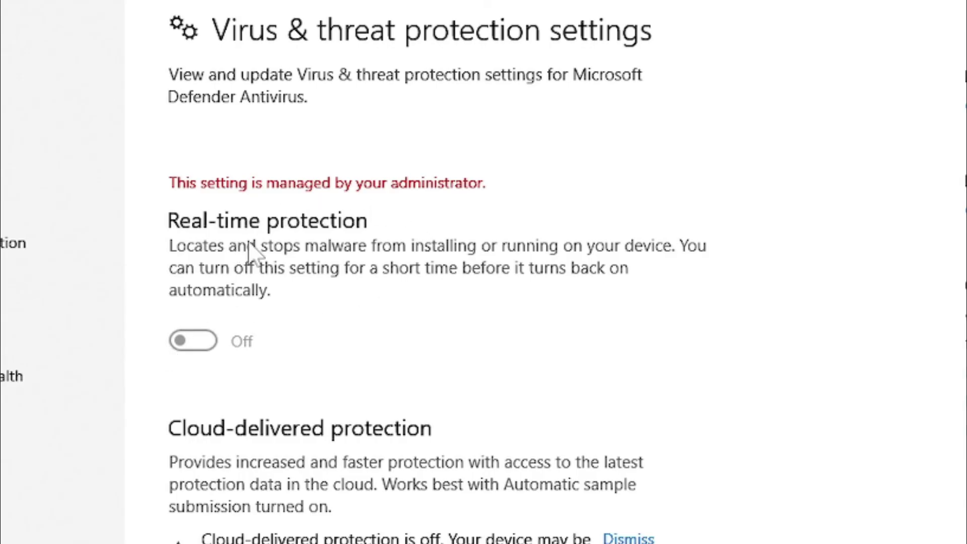
pyautogui.scroll(-5, 252, 254)
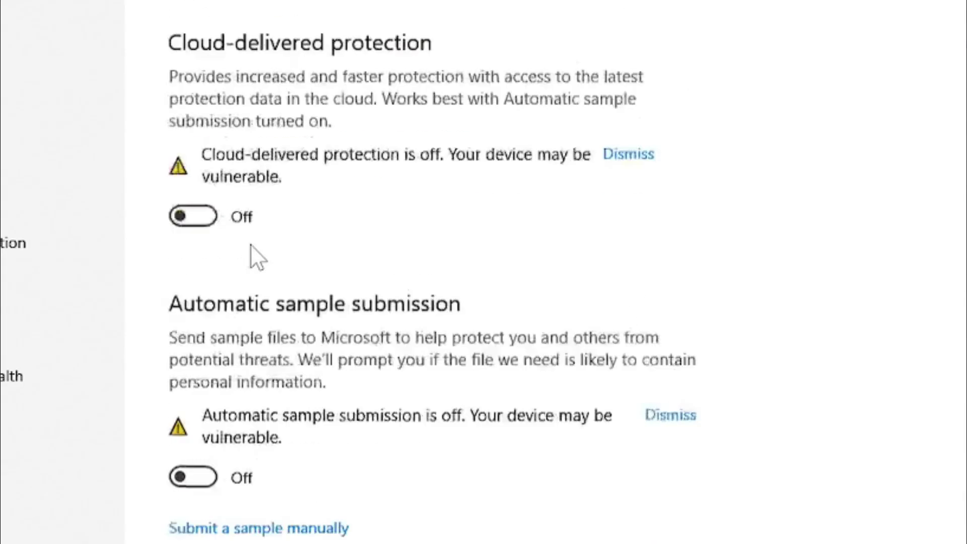
pyautogui.scroll(5, 251, 255)
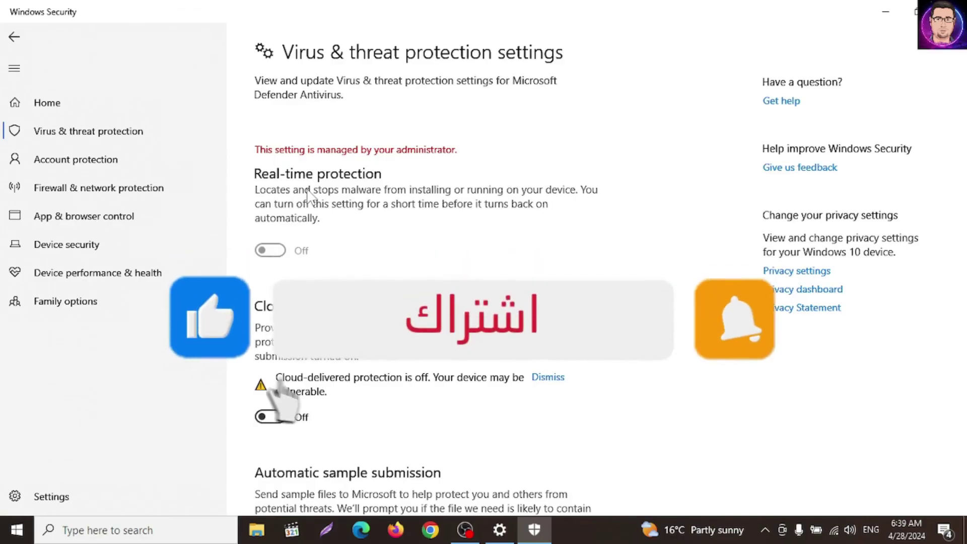